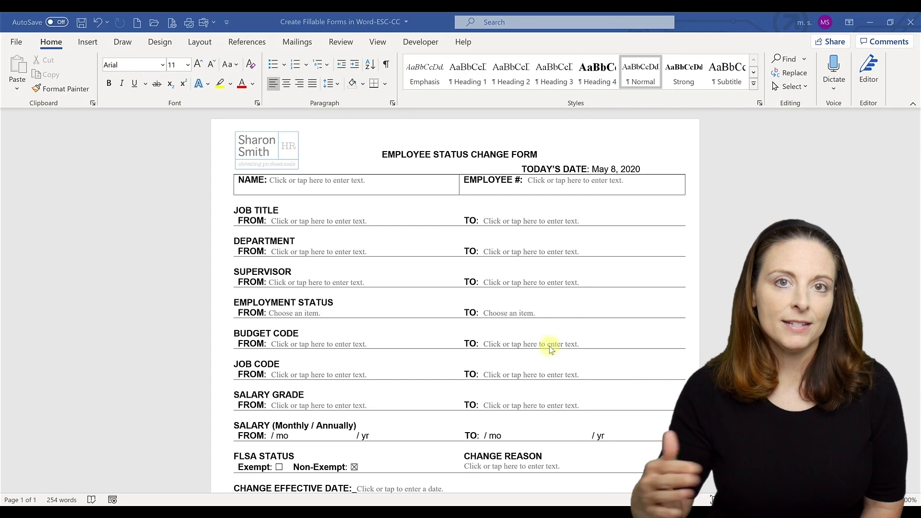
# Step: Insert a page break just below the HR table to start page 2
pyautogui.scroll(-5, 533, 361)
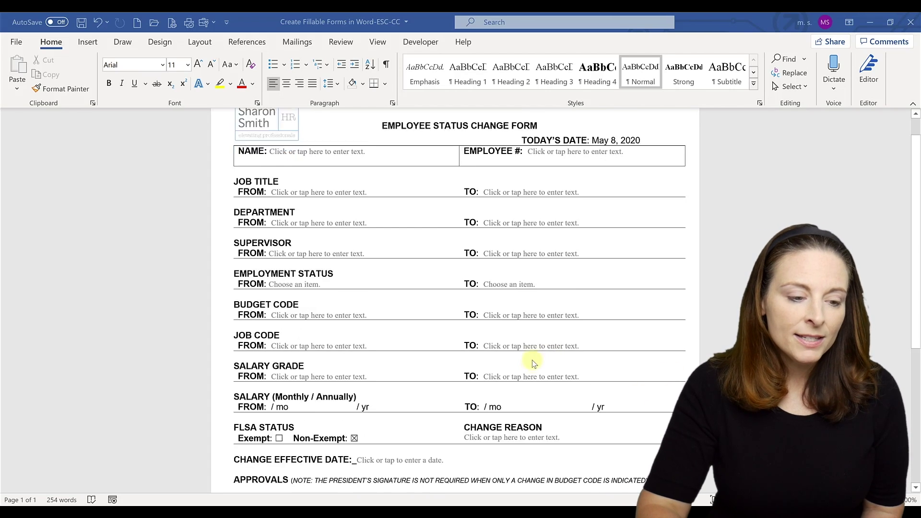
pyautogui.scroll(-2, 533, 364)
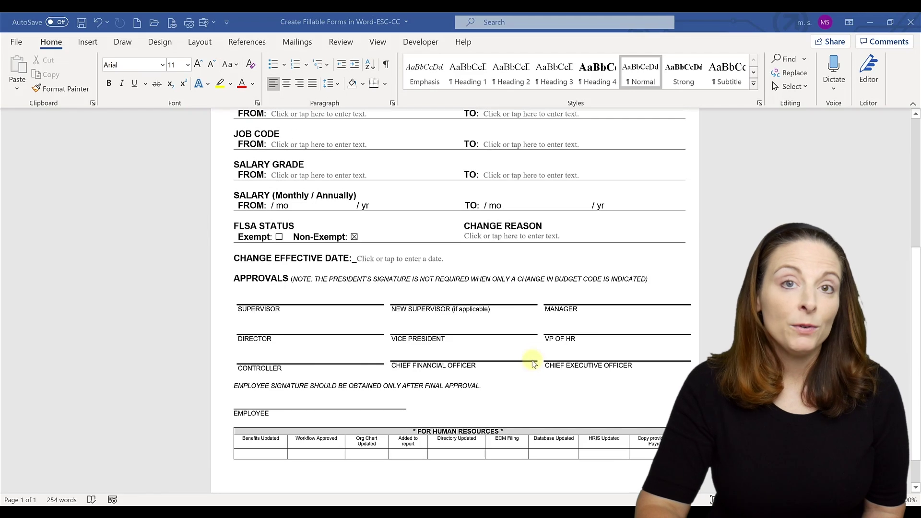
pyautogui.scroll(-1, 532, 364)
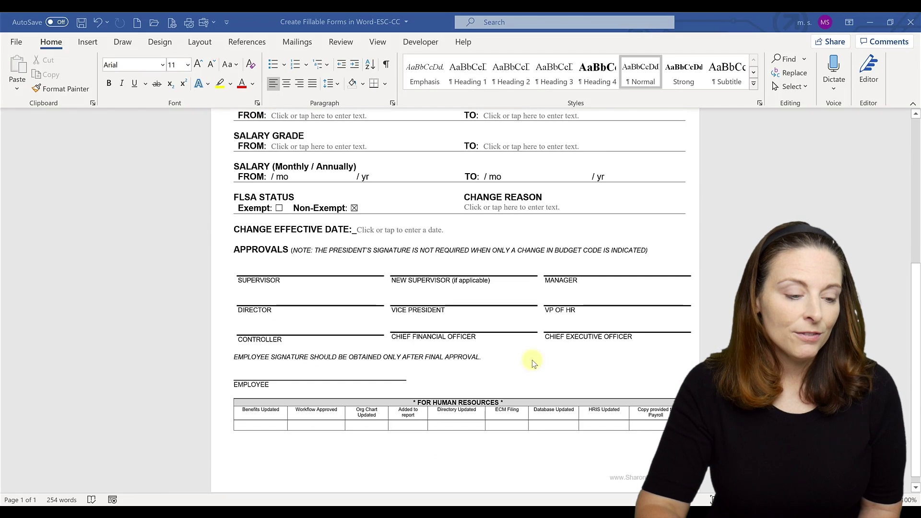
pyautogui.scroll(-1, 533, 363)
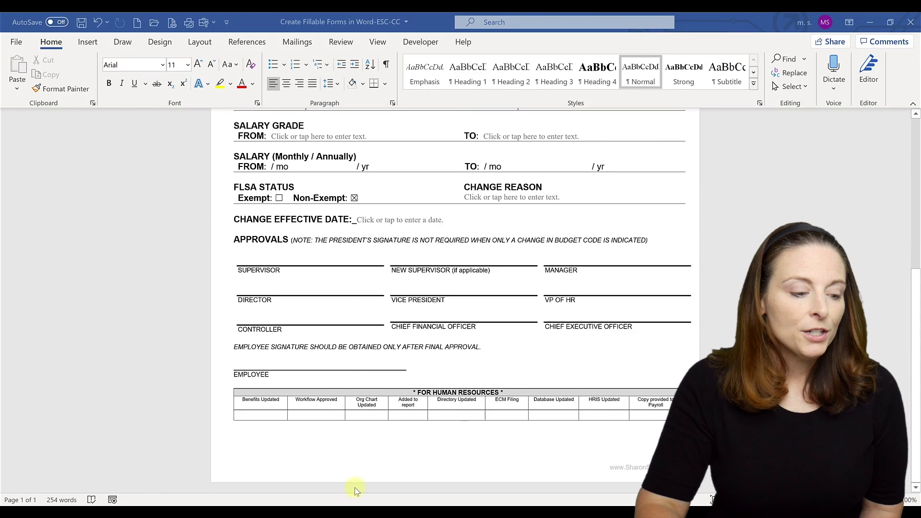
pyautogui.click(244, 435)
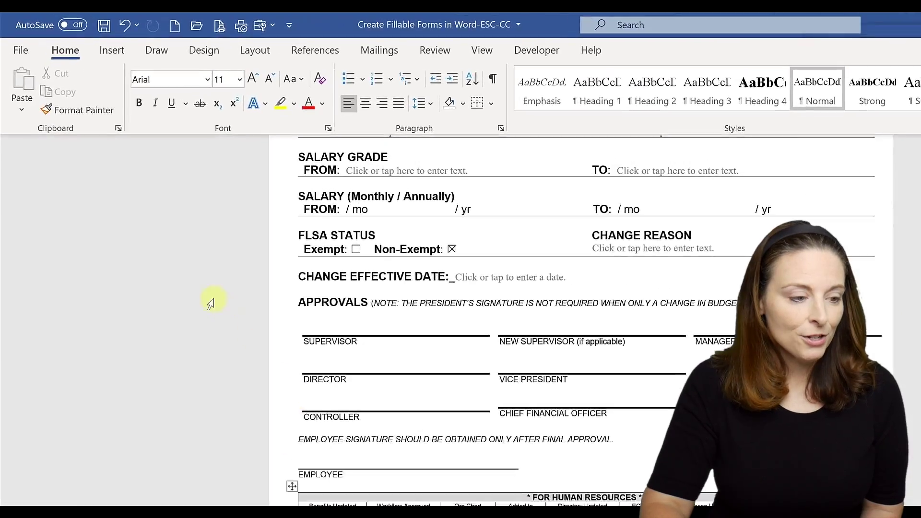
pyautogui.click(124, 54)
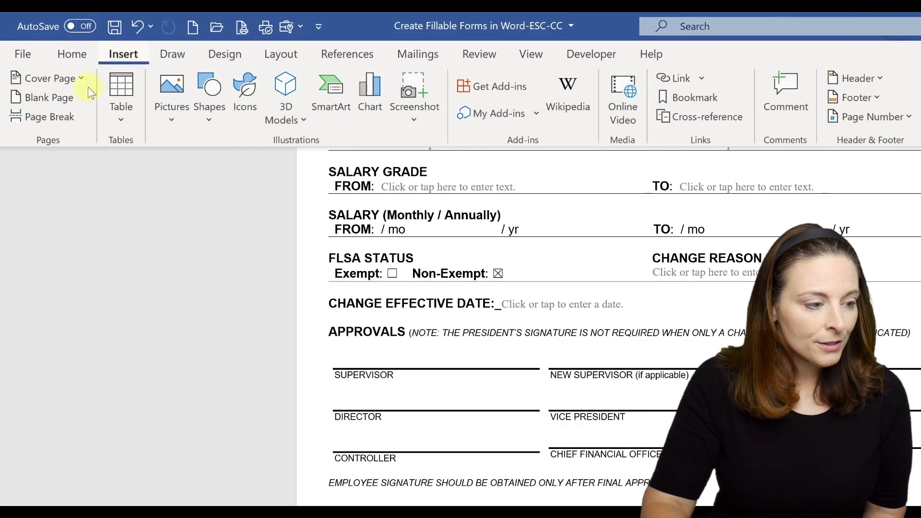
pyautogui.click(66, 116)
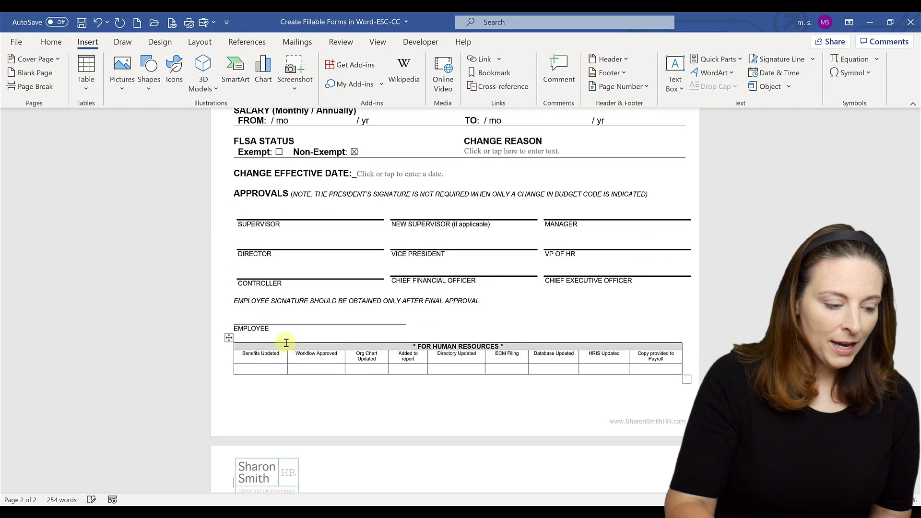
# Step: Type the label 'Notes:' on page 2 and add a Plain Text Content Control beneath it
pyautogui.scroll(-3, 286, 343)
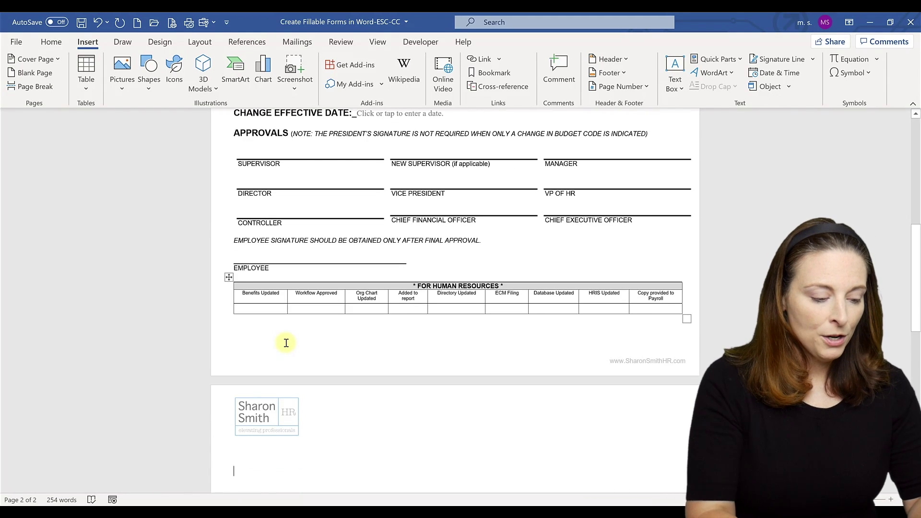
pyautogui.write('Notes:')
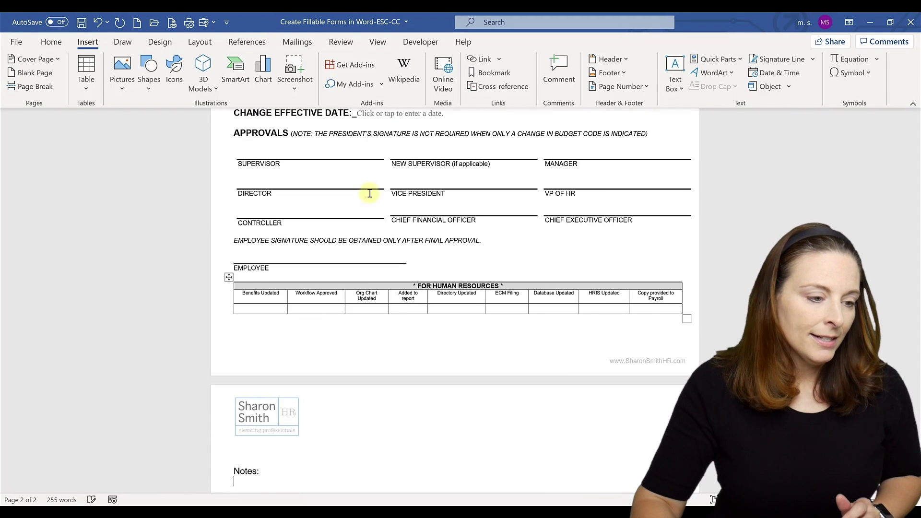
pyautogui.click(418, 42)
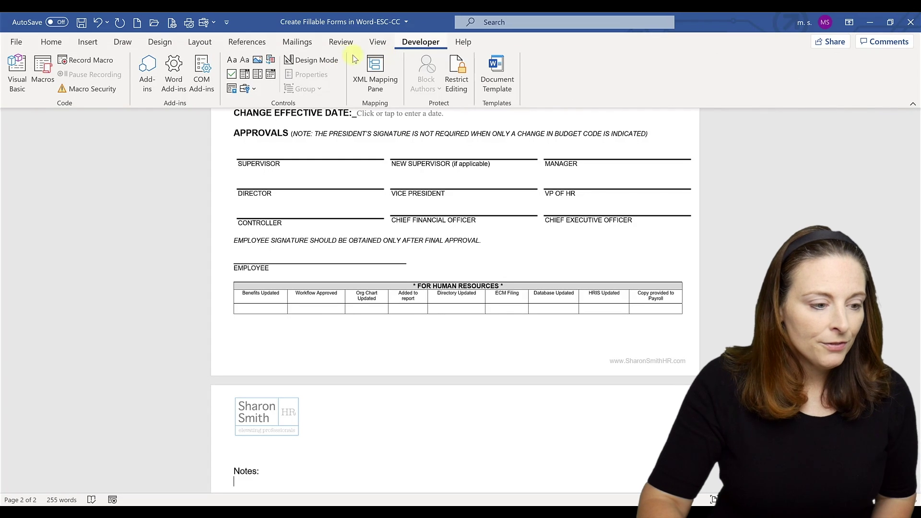
pyautogui.click(233, 59)
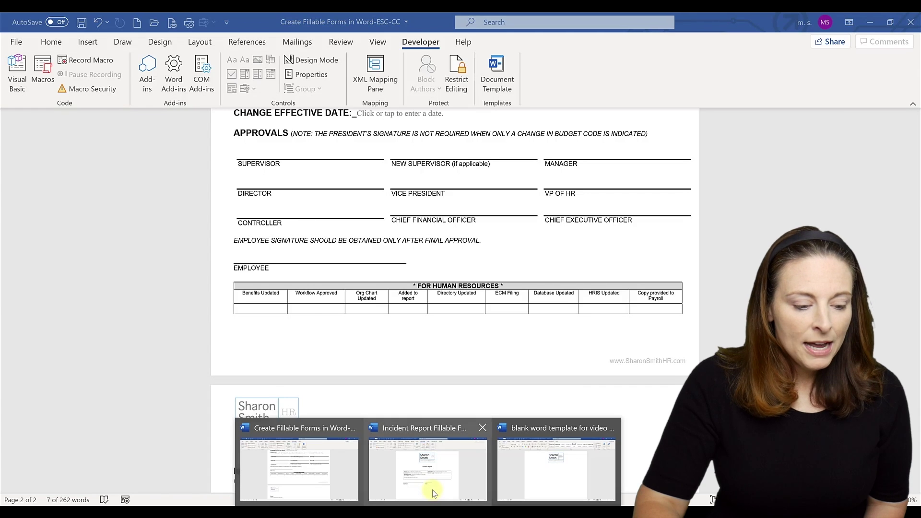
# Step: Bring up the Incident Report Fillable Form and show its Restrict Editing settings
pyautogui.click(433, 490)
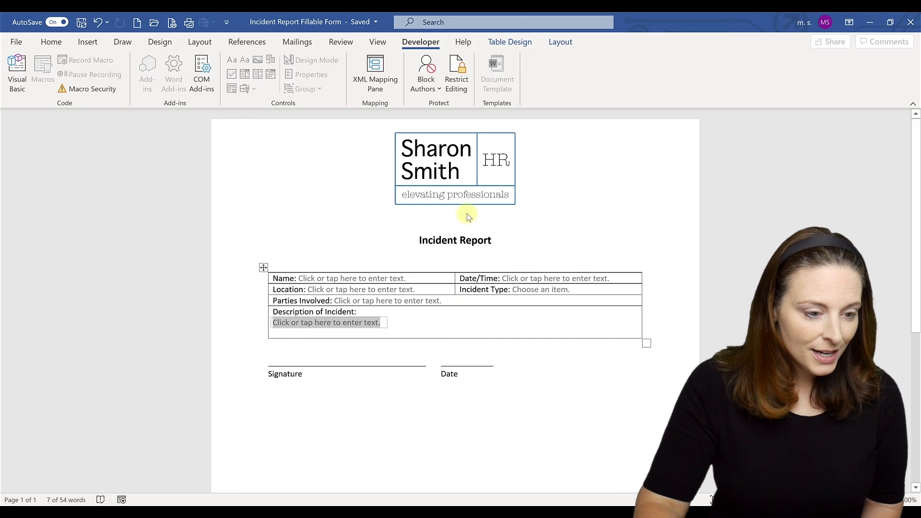
pyautogui.click(452, 90)
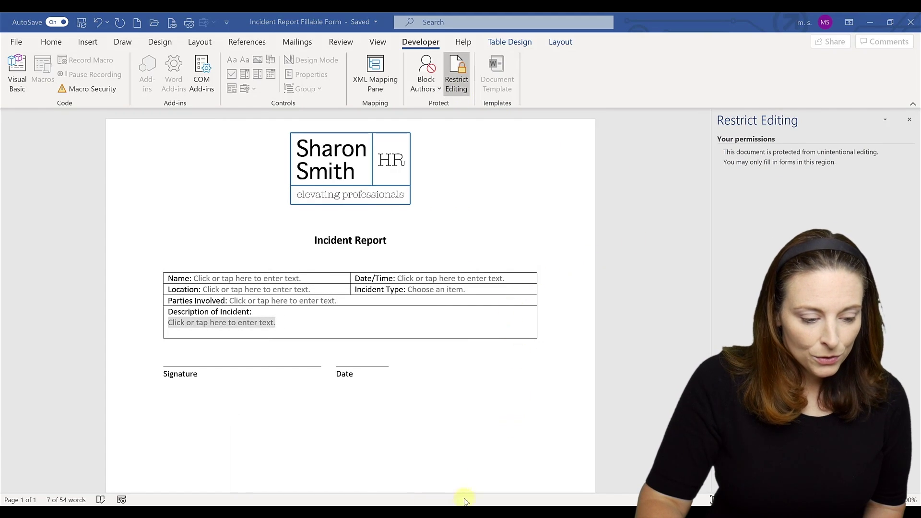
# Step: In the blank logo template, generate sample text with =rand(10,10) and select it
pyautogui.moveTo(469, 494)
pyautogui.click(558, 494)
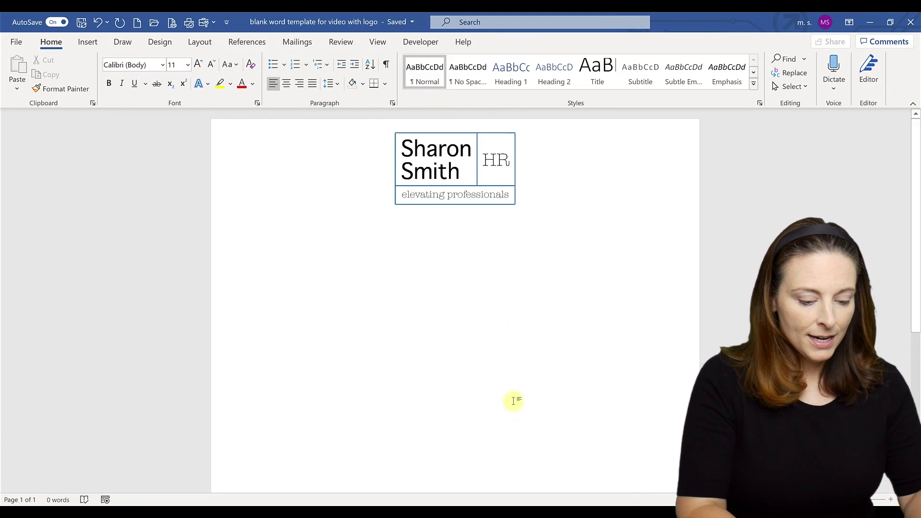
pyautogui.write('=re')
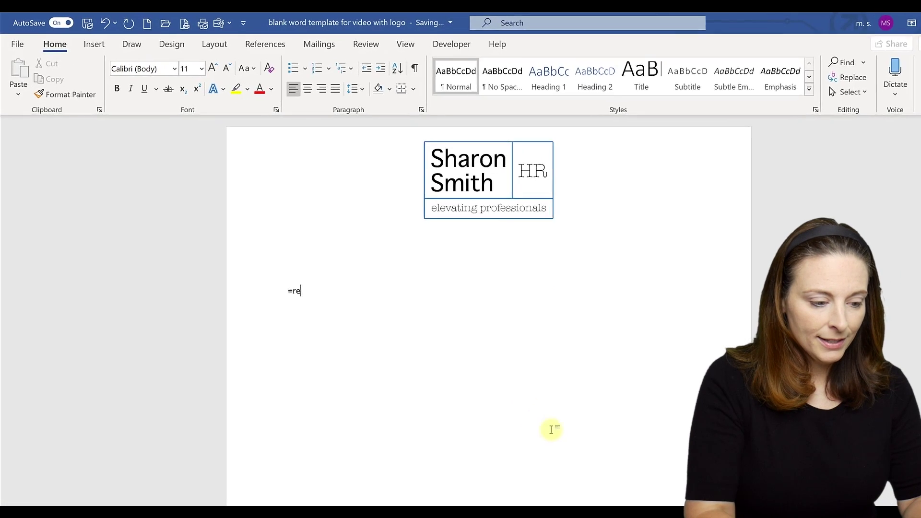
pyautogui.press('BackSpace')
pyautogui.write('a')
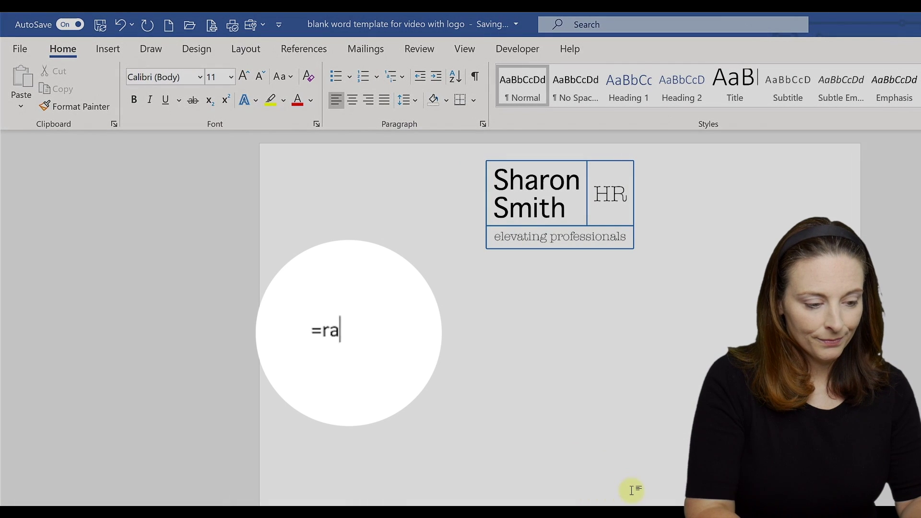
pyautogui.write('nd(10')
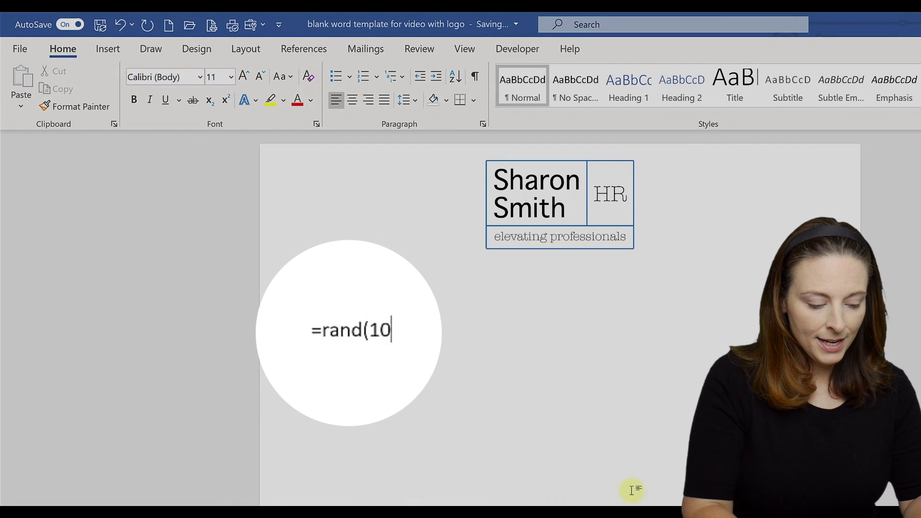
pyautogui.write(',10)')
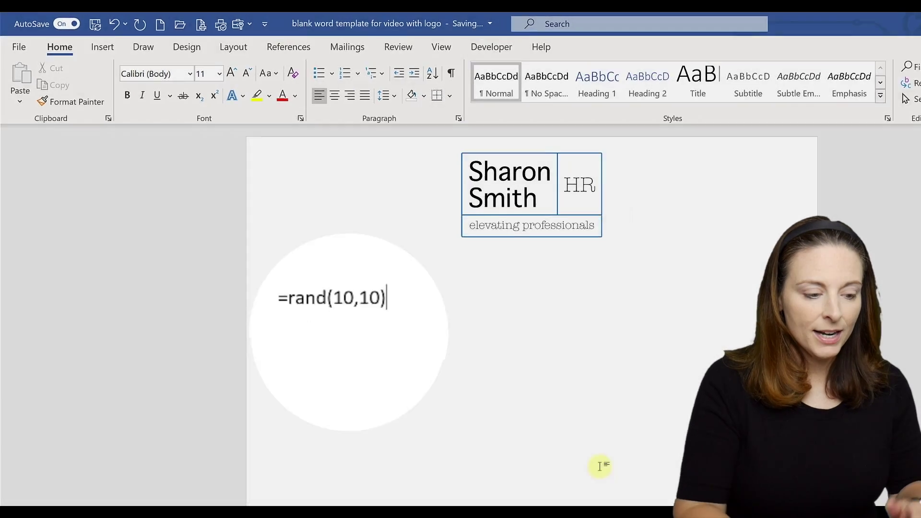
pyautogui.press('Return')
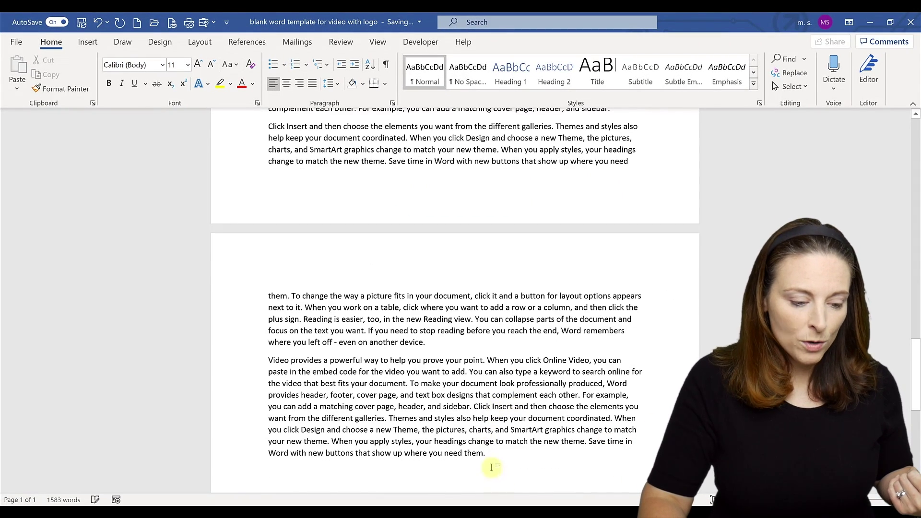
pyautogui.moveTo(486, 453); pyautogui.dragTo(316, 382)
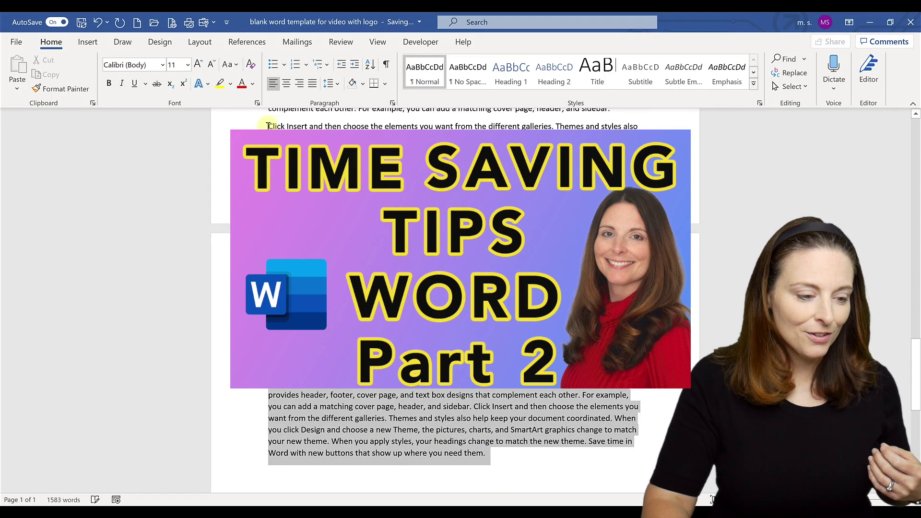
pyautogui.moveTo(268, 125); pyautogui.dragTo(263, 168)
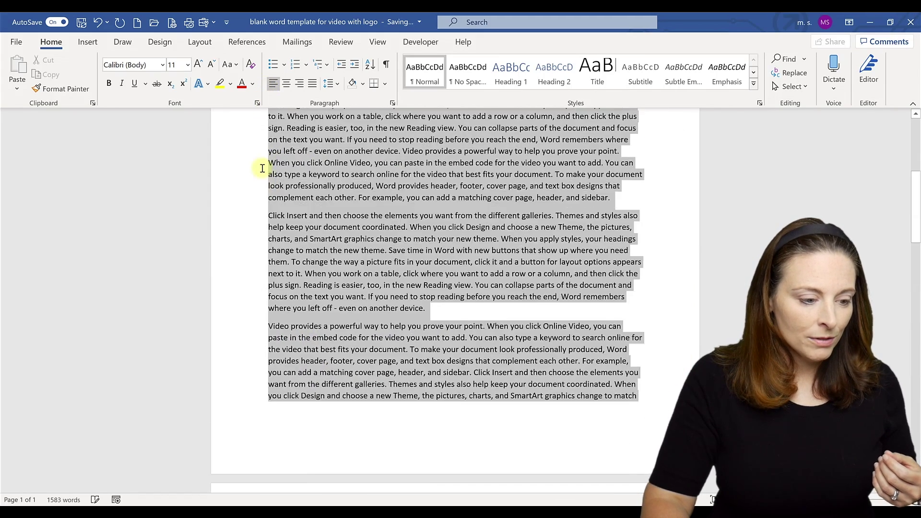
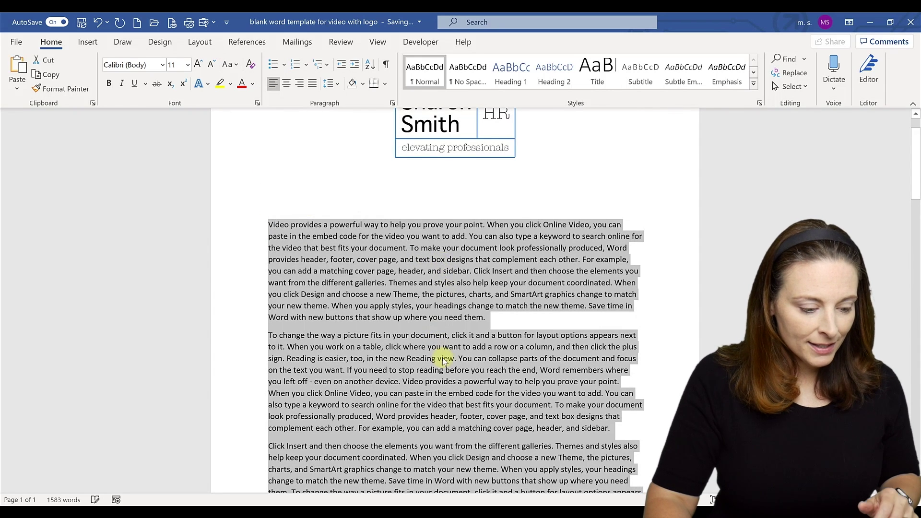
# Step: Paste the copied sample paragraphs into the Incident Report Fillable Form's Description of Incident field
pyautogui.moveTo(436, 513)
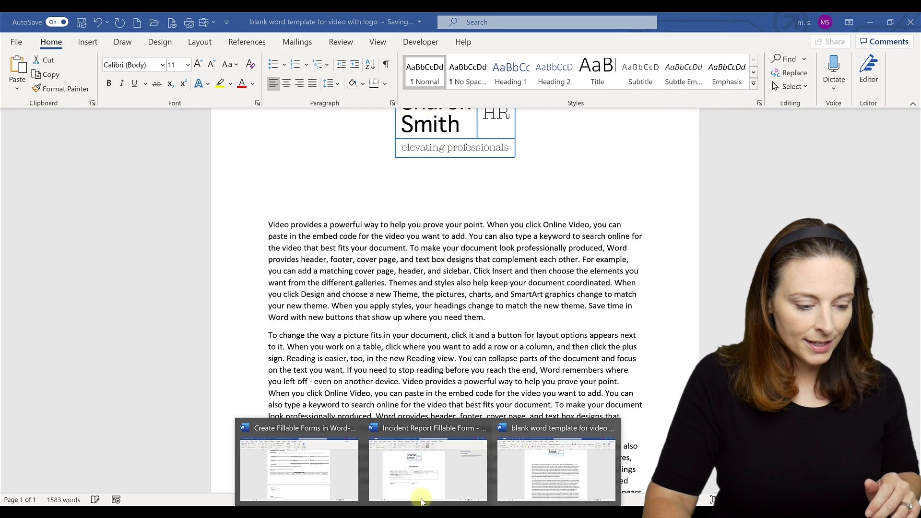
pyautogui.click(436, 465)
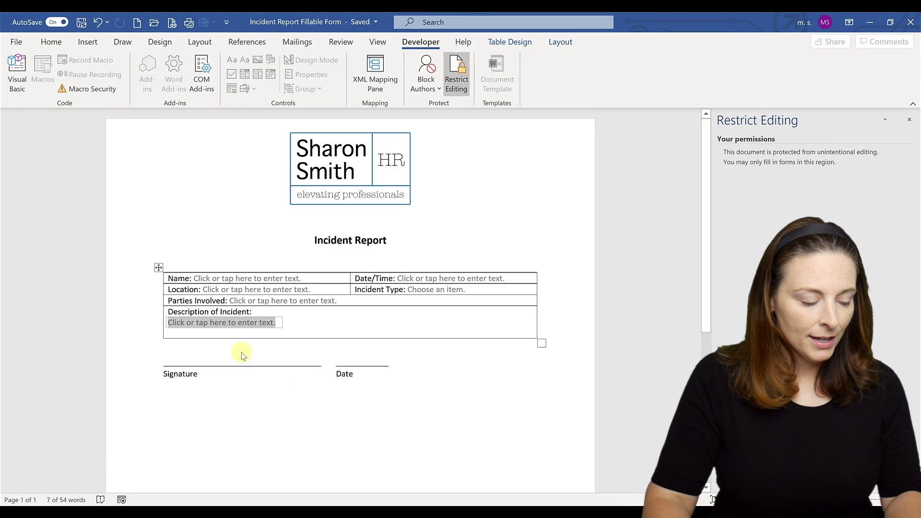
pyautogui.hotkey('ctrl', 'v')
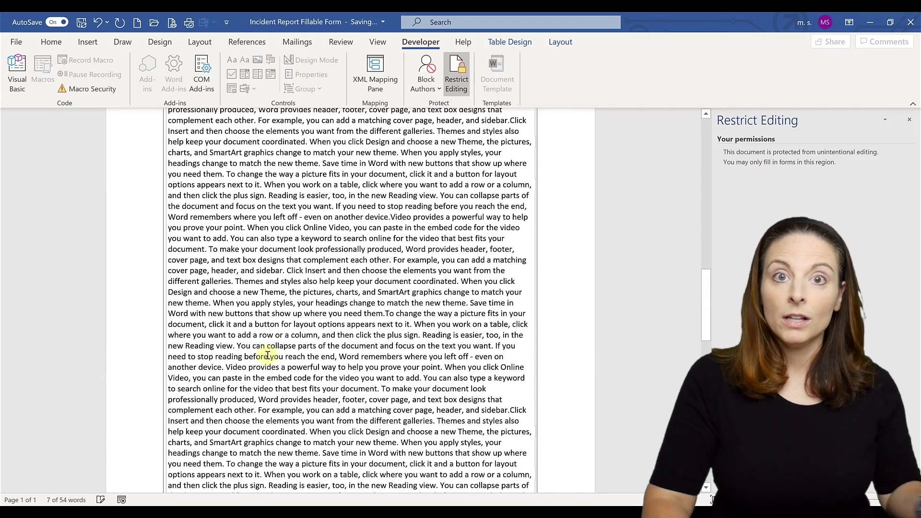
# Step: Hide the white space at the page gaps so the three-page description reads continuously
pyautogui.scroll(1, 268, 356)
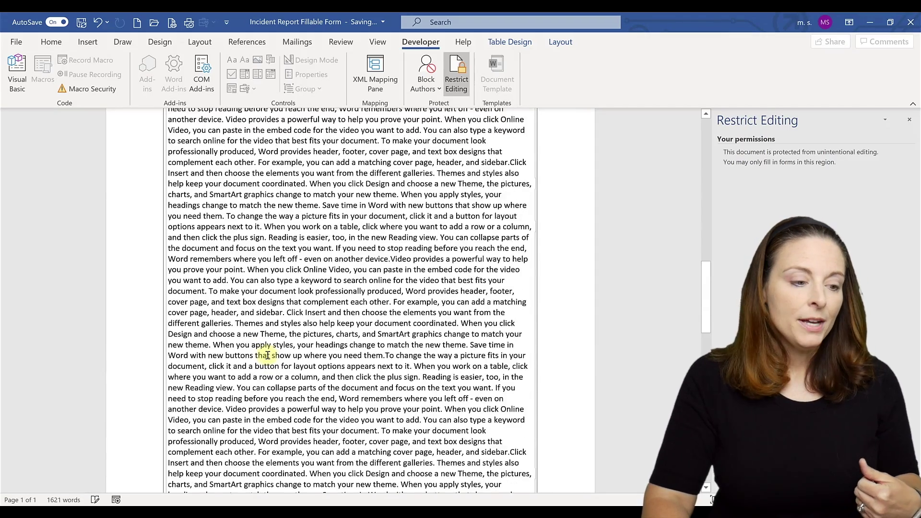
pyautogui.doubleClick(267, 354)
pyautogui.scroll(4, 268, 353)
pyautogui.scroll(3, 267, 353)
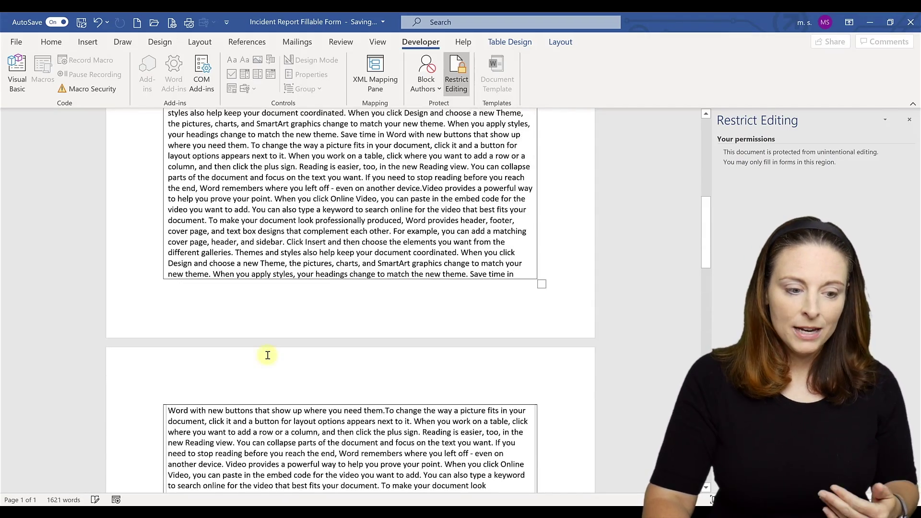
pyautogui.doubleClick(267, 353)
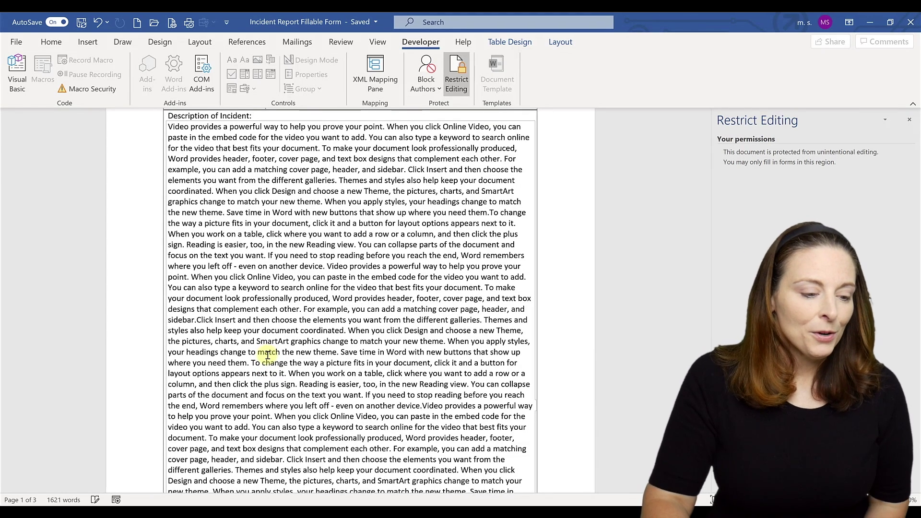
pyautogui.scroll(3, 267, 354)
pyautogui.scroll(2, 268, 355)
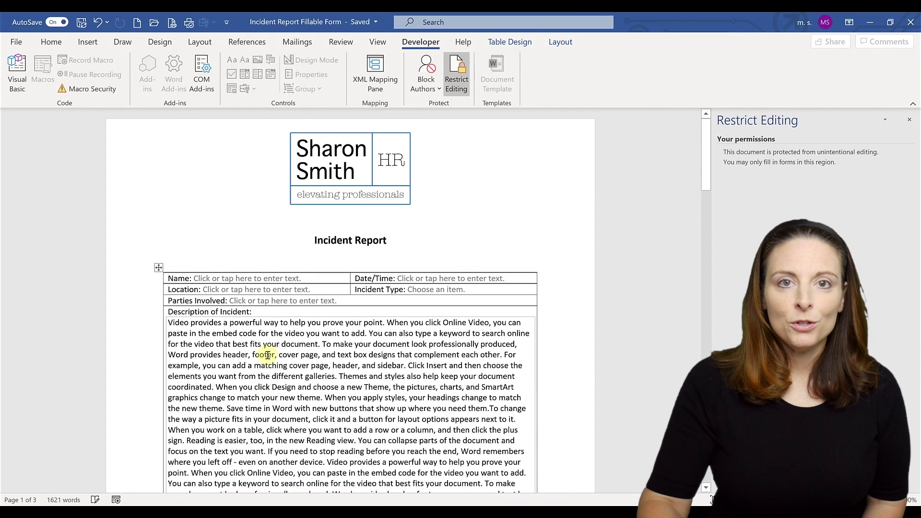